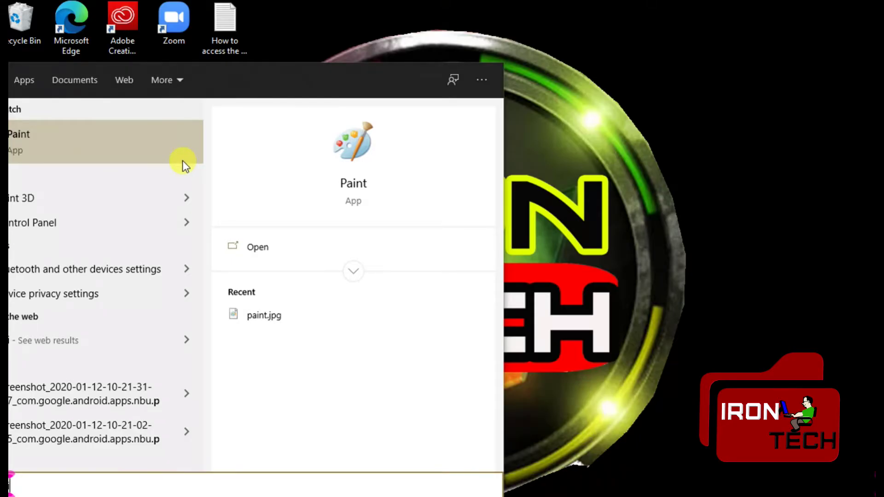
Leave the Paint search result and open Local Disk (C:) in File Explorer.
left_click(185, 165)
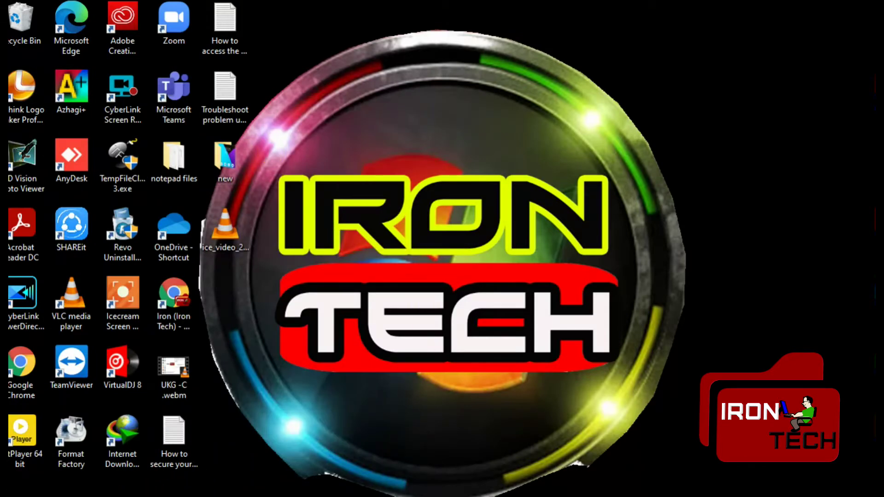
key("super+e")
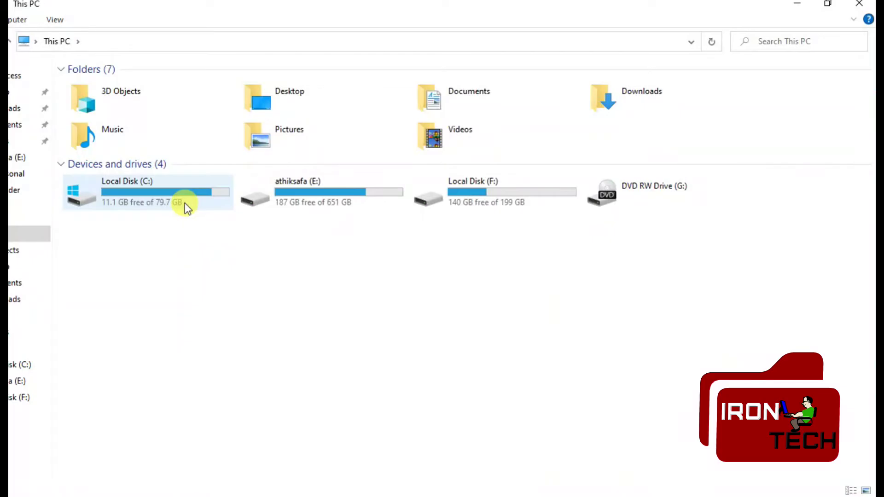
double_click(180, 198)
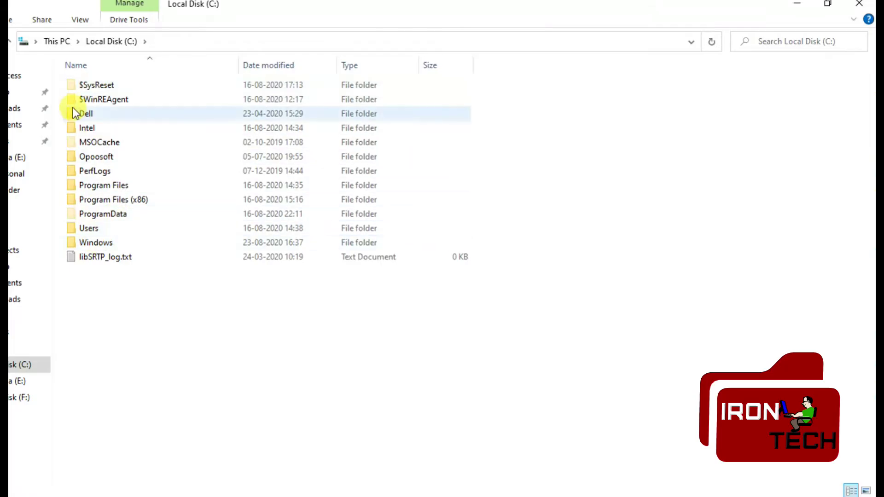
Switch the display of hidden items off and back on for Local Disk (C:).
left_click(86, 20)
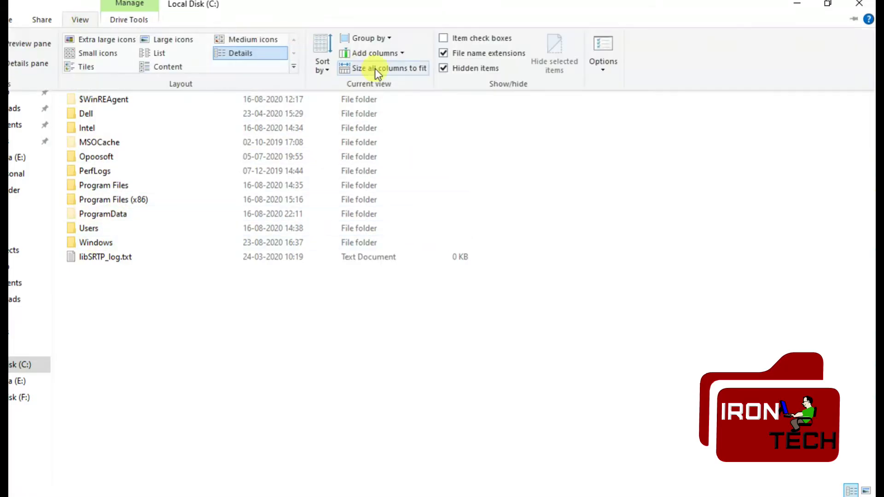
left_click(442, 68)
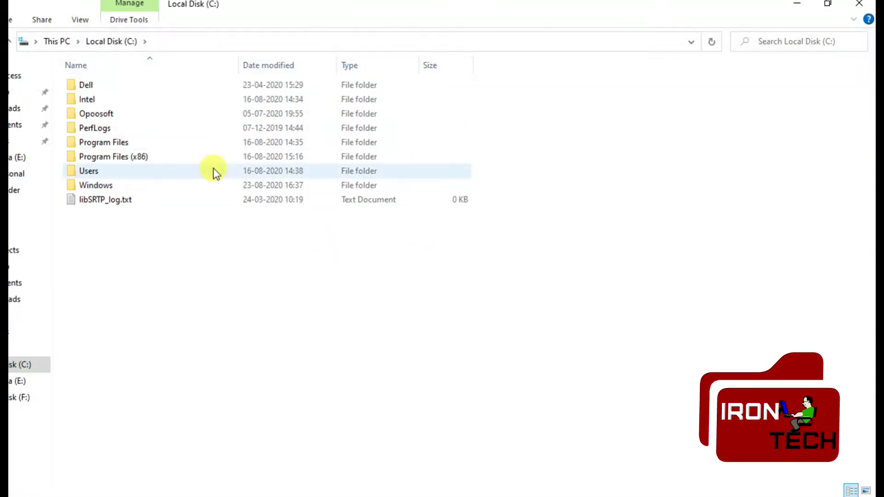
left_click(80, 20)
left_click(441, 67)
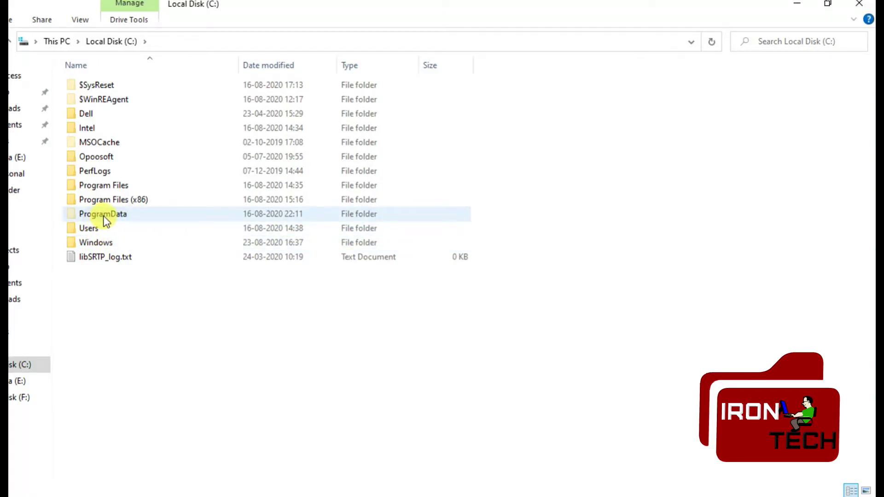
Go into the ProgramData folder and open Microsoft\Windows inside it.
double_click(118, 213)
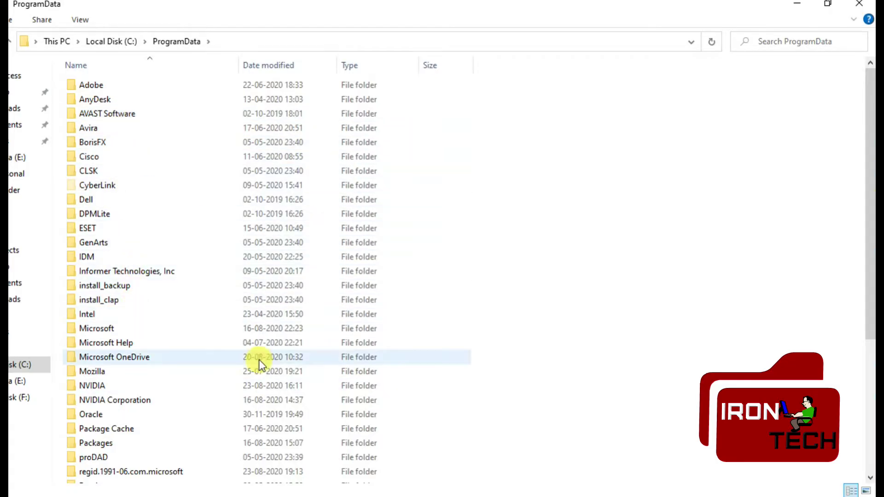
double_click(100, 327)
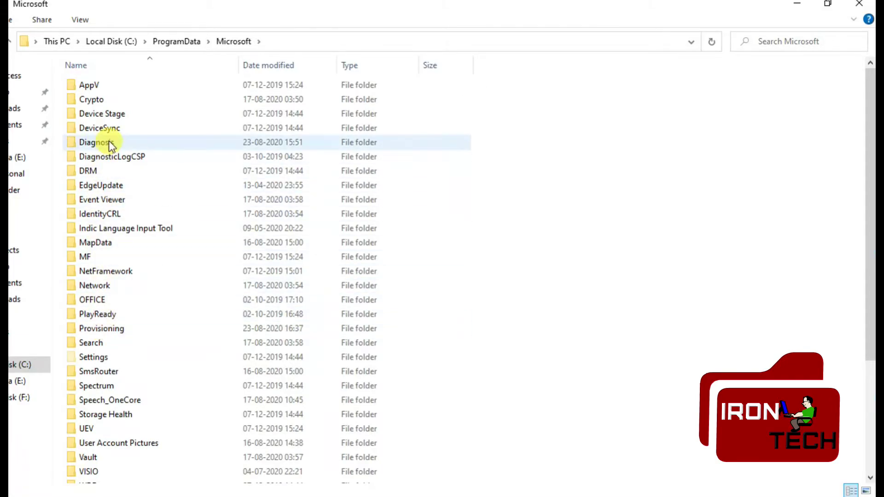
left_click(103, 398)
scroll(113, 368, "down", 4)
left_click(106, 347)
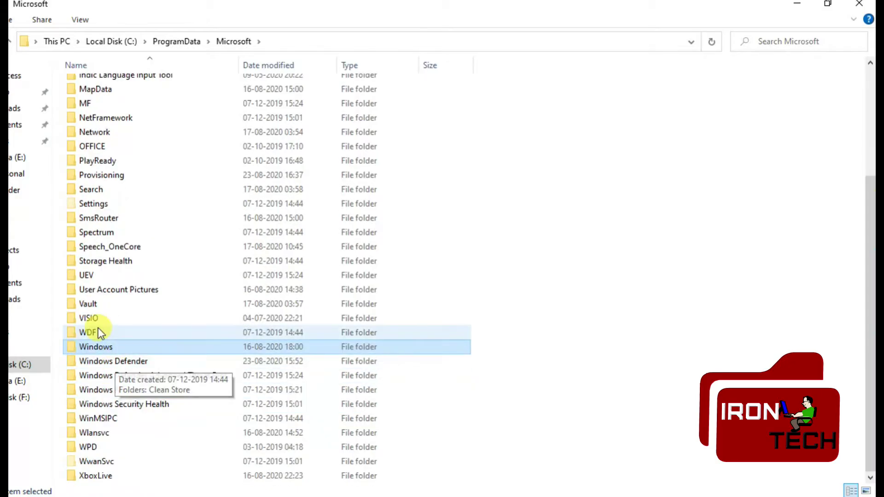
double_click(103, 346)
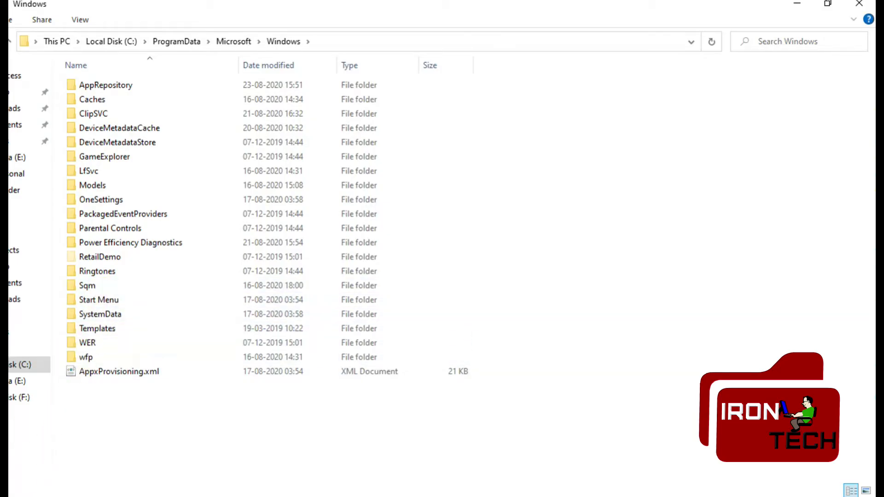
Open the Start Menu folder and its Programs subfolder.
key("super")
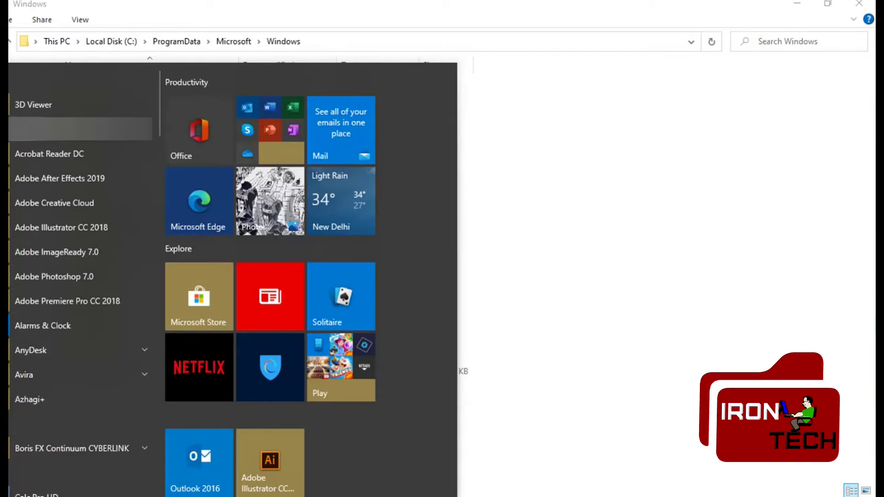
left_click(610, 236)
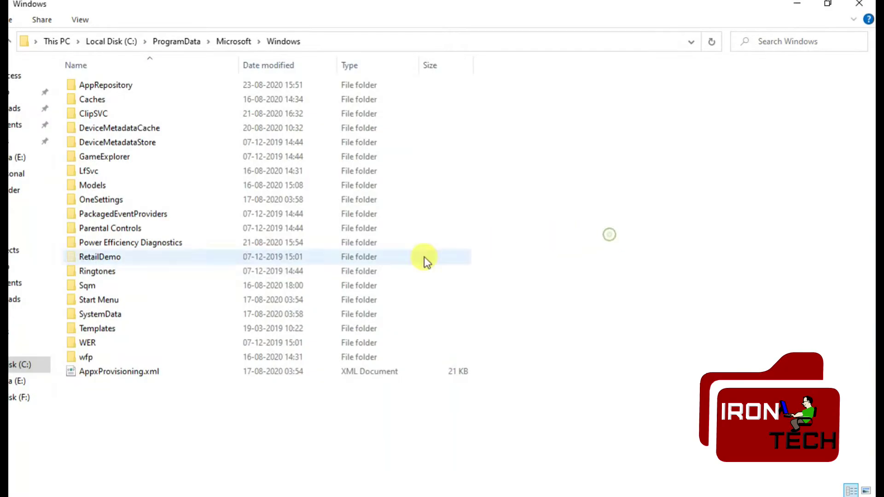
double_click(109, 300)
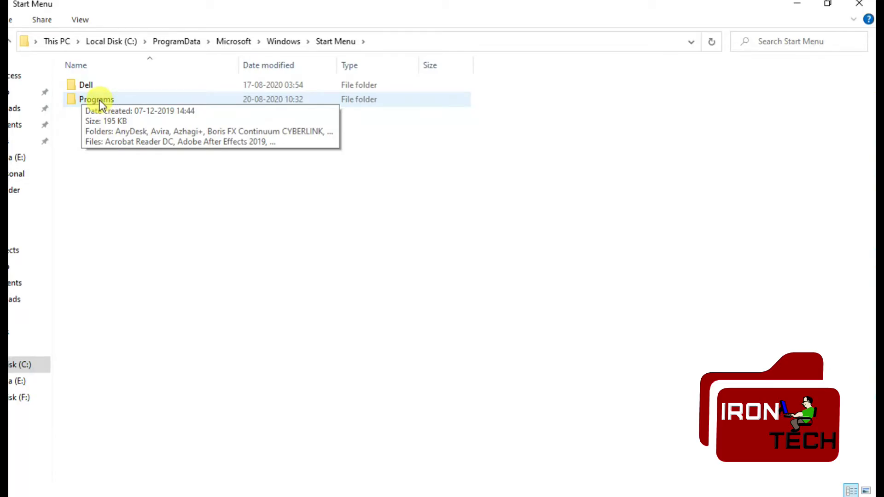
double_click(102, 99)
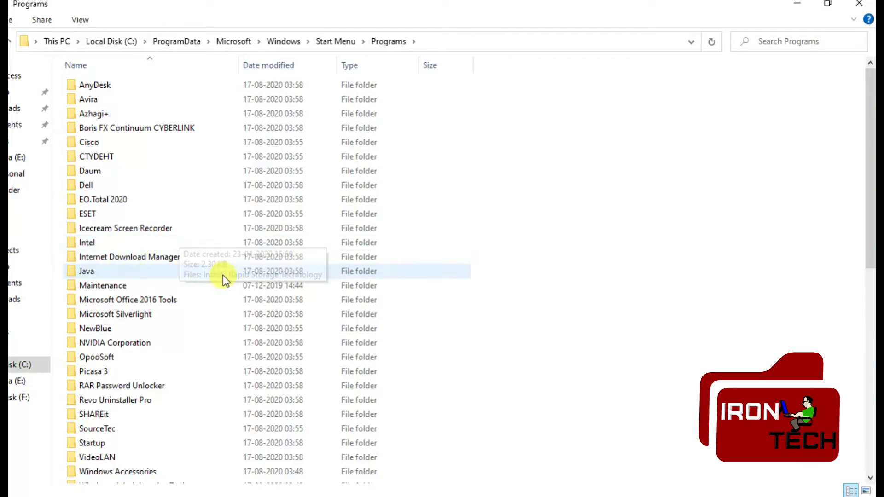
Look through the Programs folder and open the Windows Accessories folder.
scroll(175, 198, "down", 5)
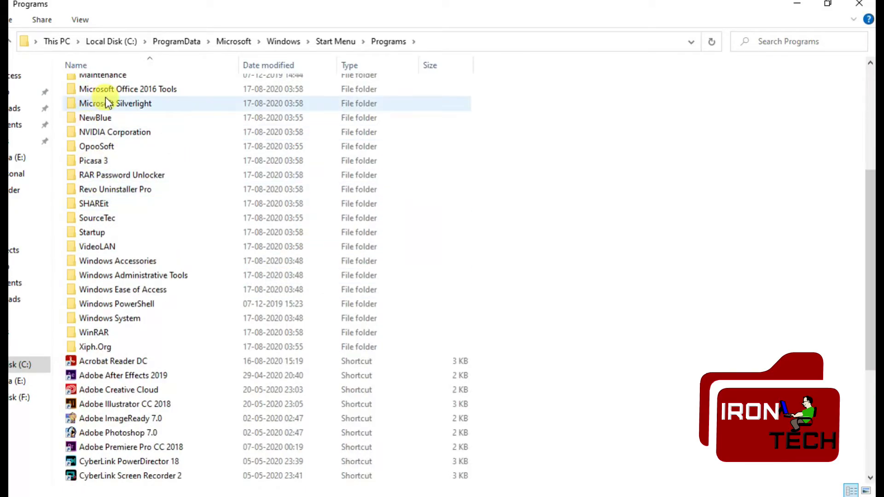
scroll(117, 188, "down", 2)
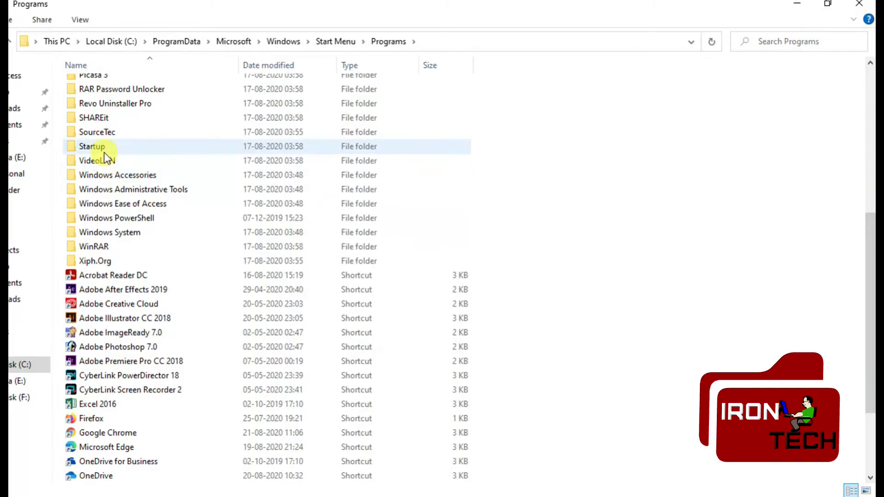
scroll(112, 287, "down", 2)
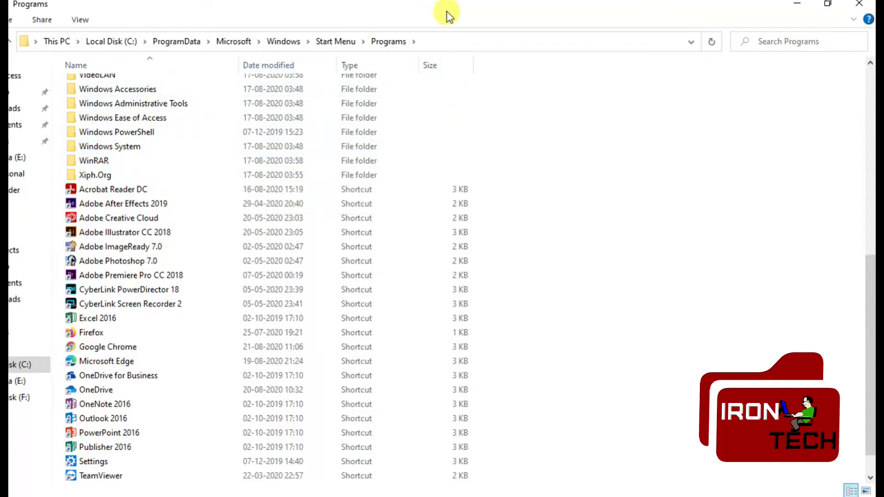
mouse_move(229, 88)
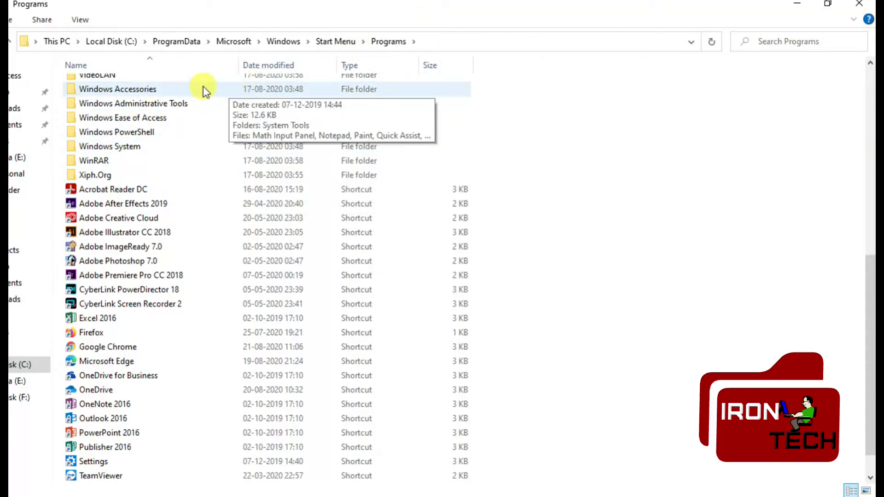
scroll(246, 126, "up", 9)
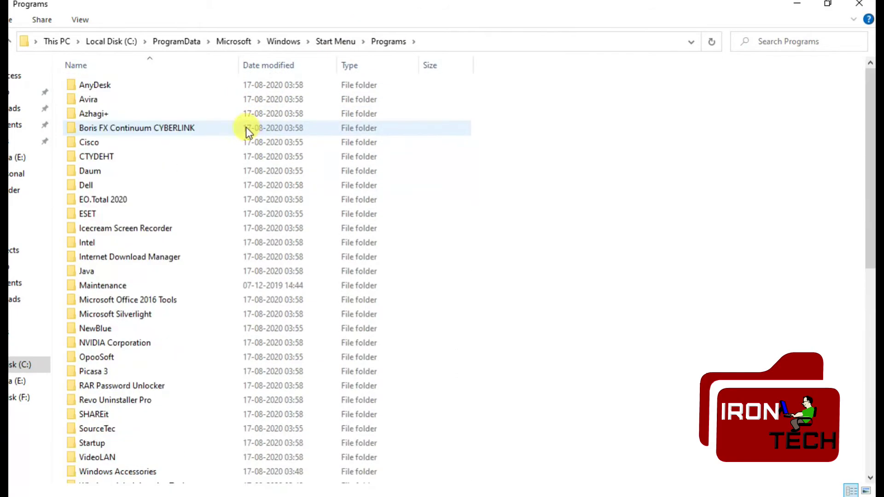
scroll(207, 217, "down", 6)
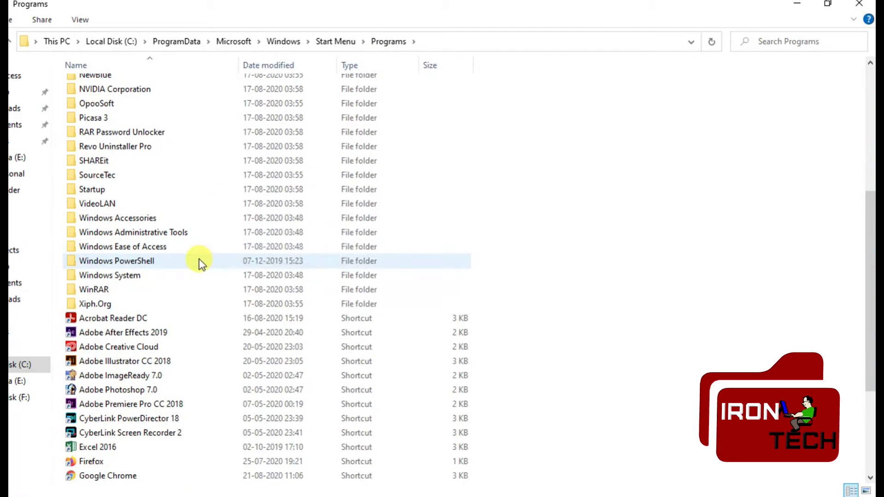
left_click(135, 220)
double_click(136, 220)
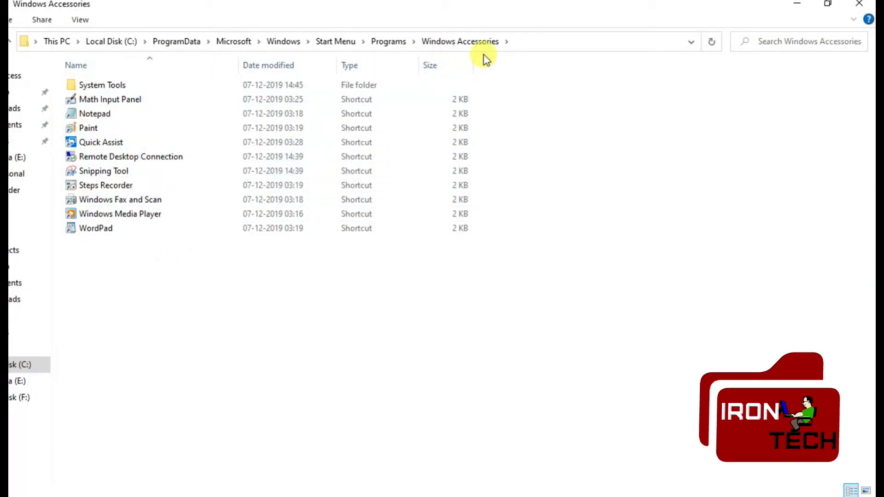
Reveal the full path of the Windows Accessories folder, and go back up to Programs to review its contents.
left_click(544, 42)
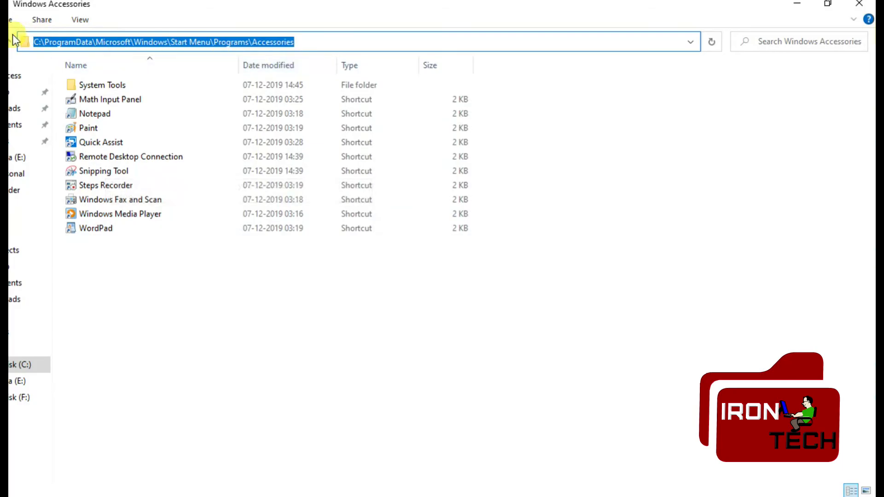
left_click(230, 45)
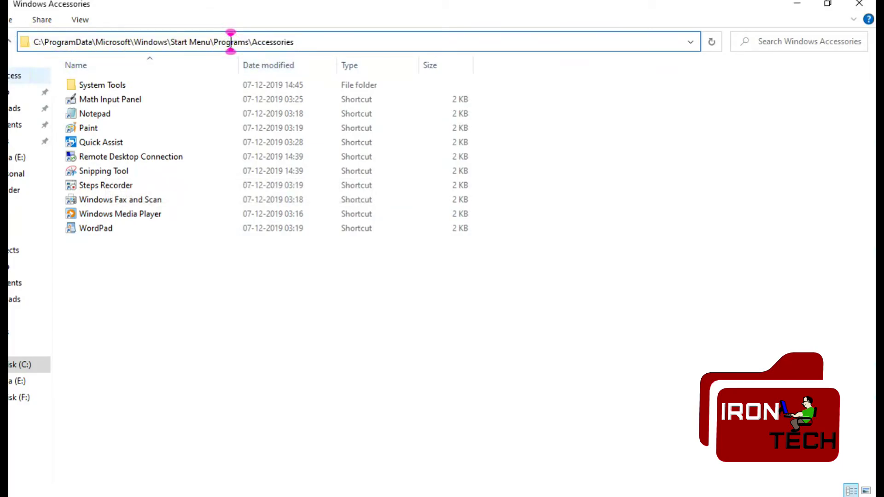
key("alt+Up")
scroll(121, 162, "down", 5)
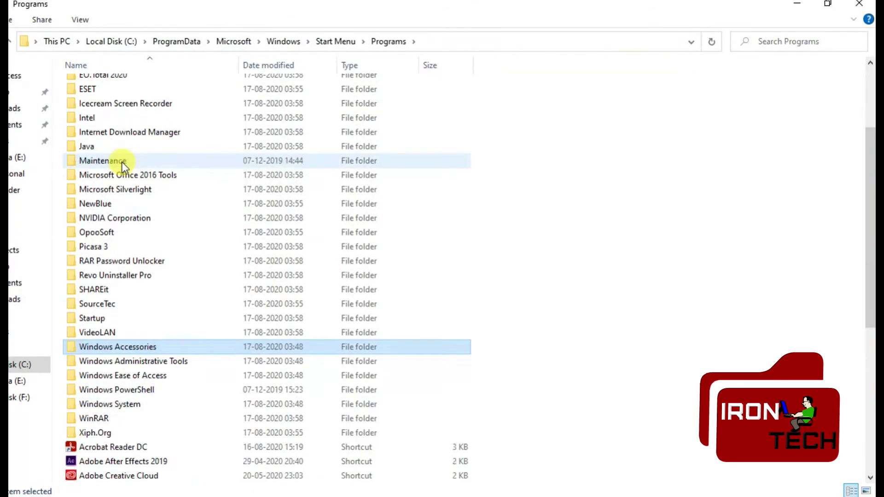
scroll(146, 214, "up", 3)
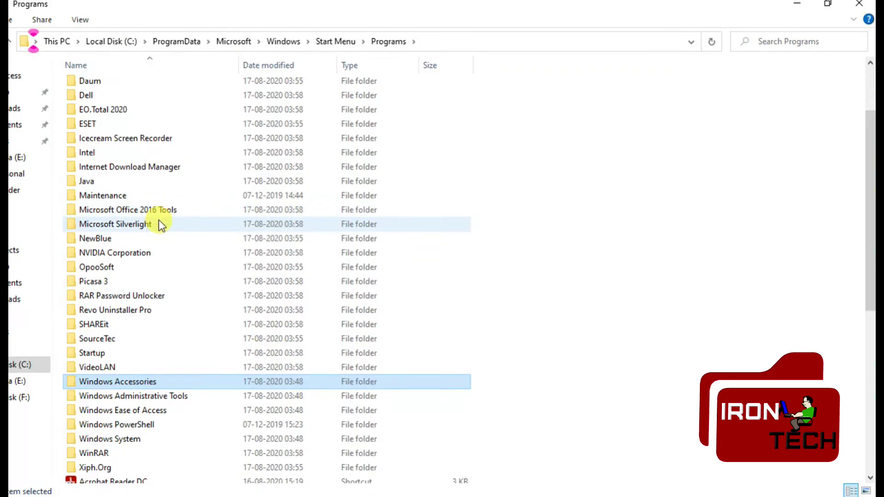
scroll(159, 224, "down", 1)
scroll(161, 228, "down", 3)
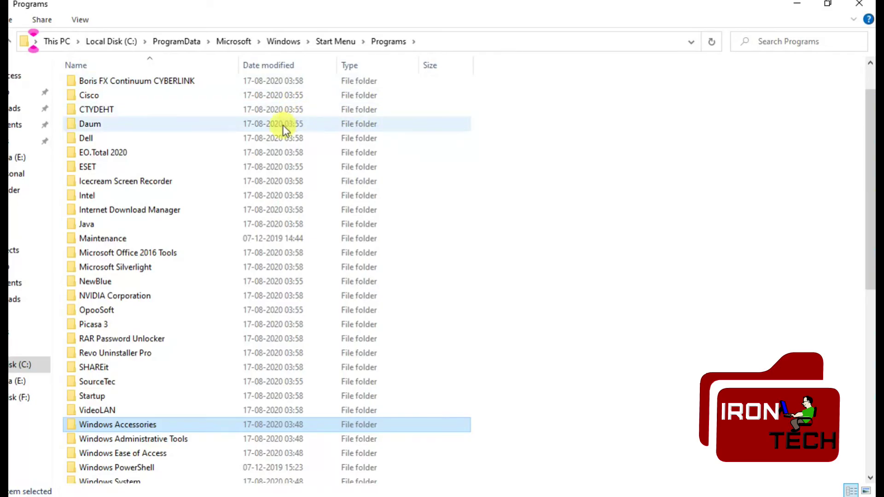
scroll(220, 86, "up", 1)
left_click(57, 42)
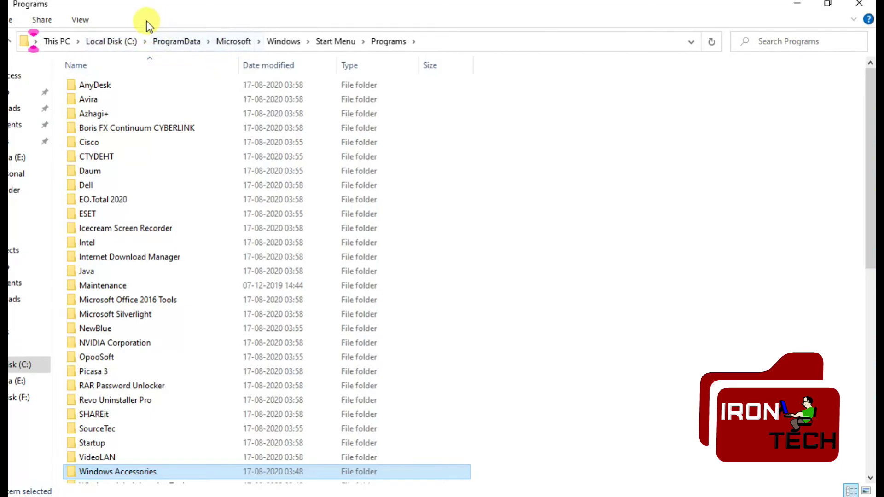
Check the Hidden items display setting of File Explorer.
left_click(81, 21)
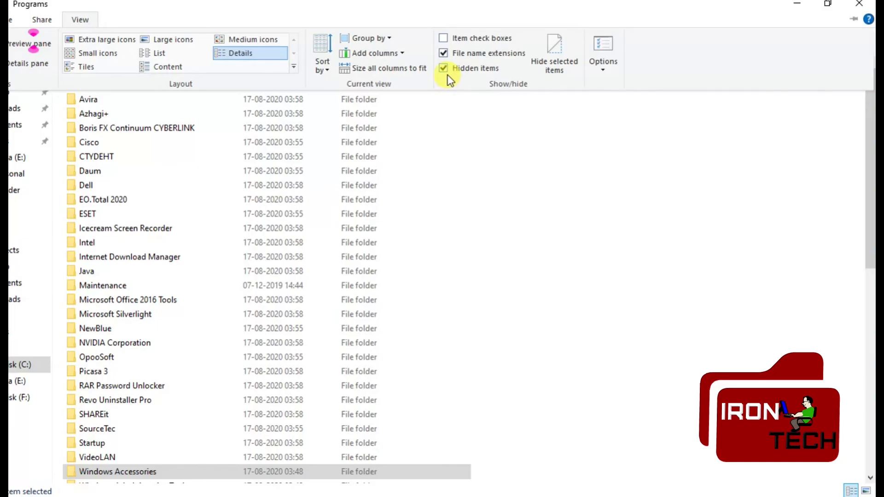
left_click(475, 135)
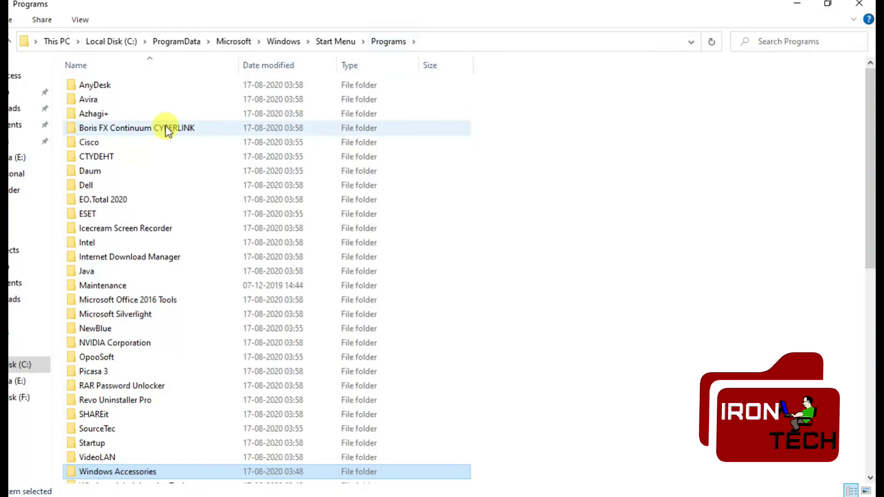
Reopen the Windows Accessories folder from the Programs list.
scroll(126, 144, "down", 4)
scroll(129, 145, "down", 5)
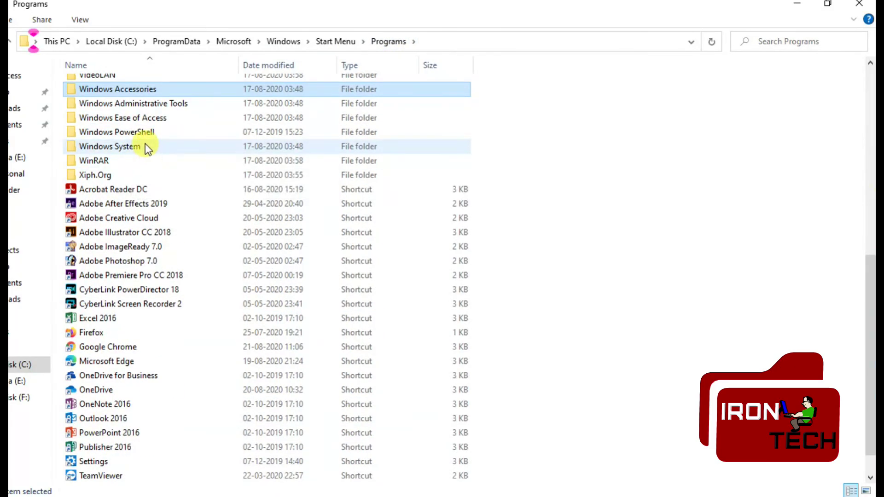
double_click(104, 91)
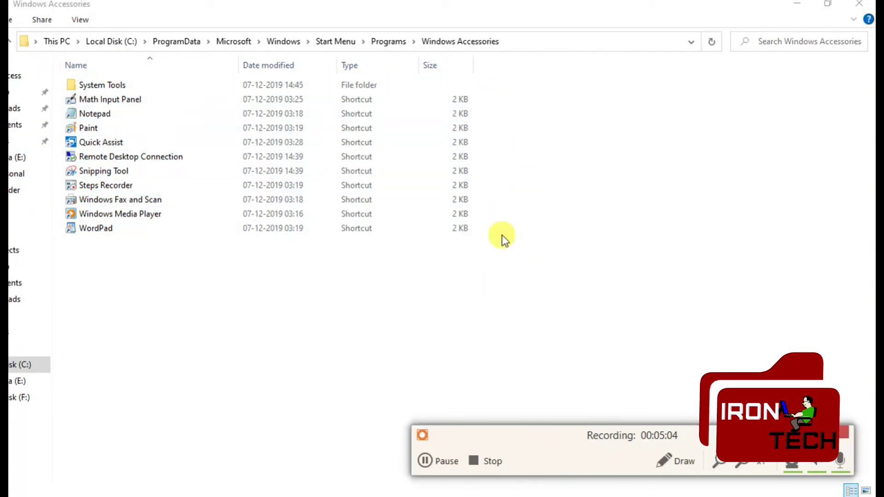
Send the Paint item in Windows Accessories to the desktop as a shortcut.
double_click(86, 125)
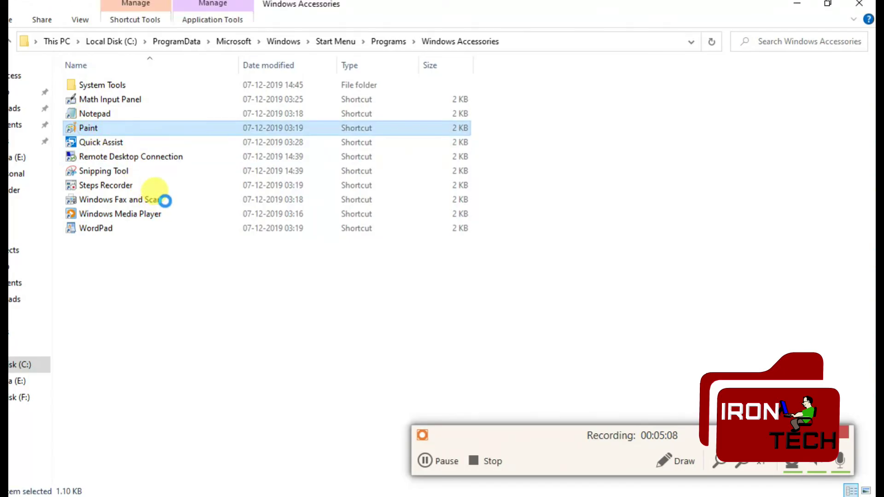
key("shift+F10")
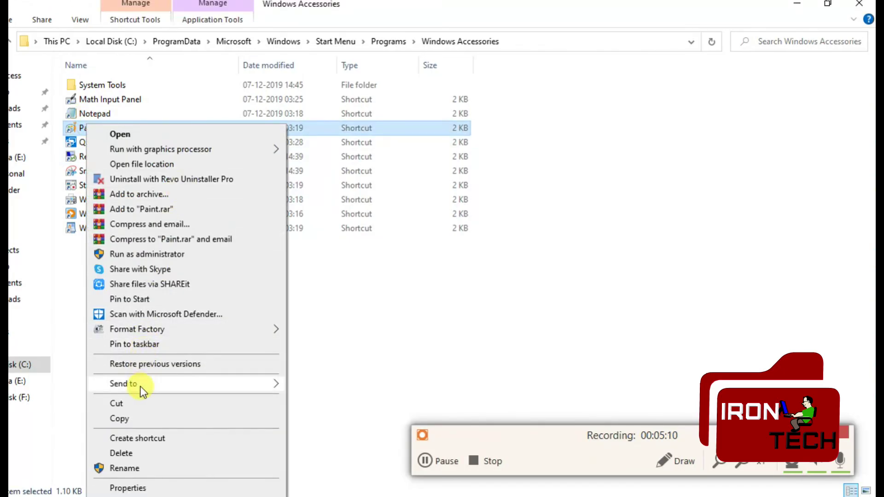
mouse_move(140, 386)
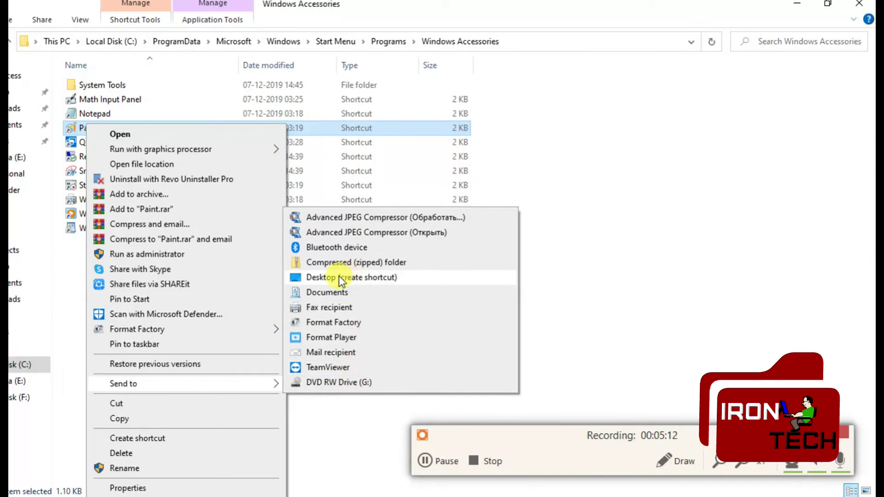